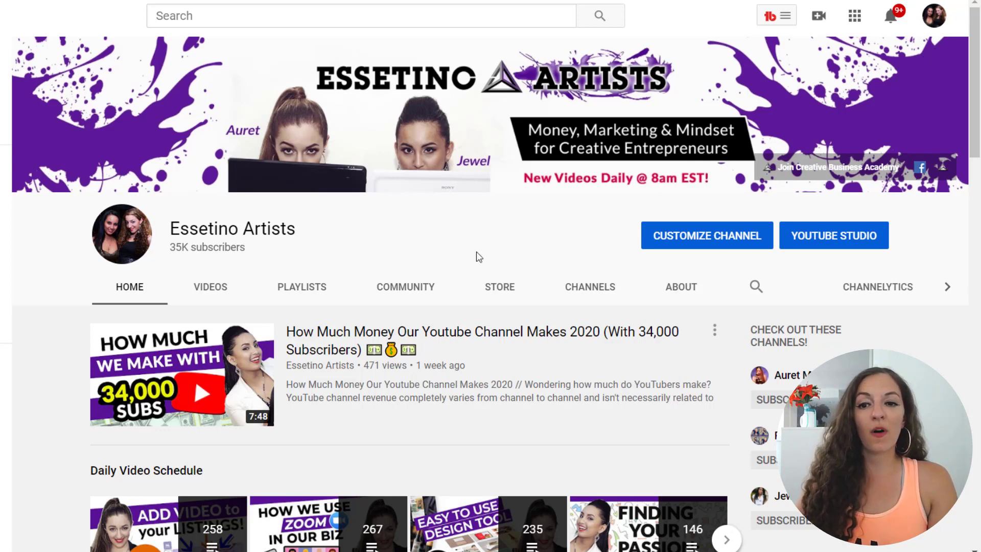
Turn on 'Customize the layout of your channel' in the channel settings and save
click(714, 246)
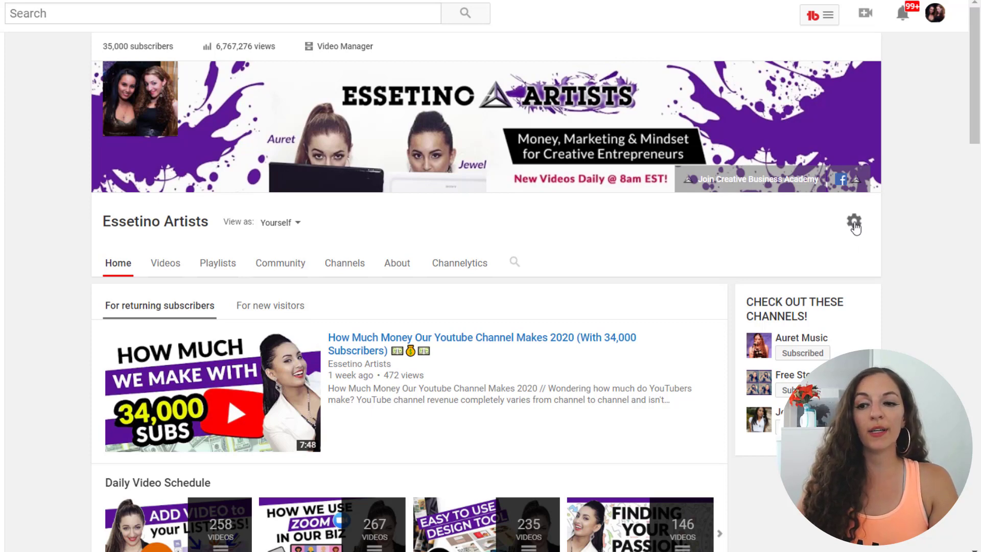
click(854, 223)
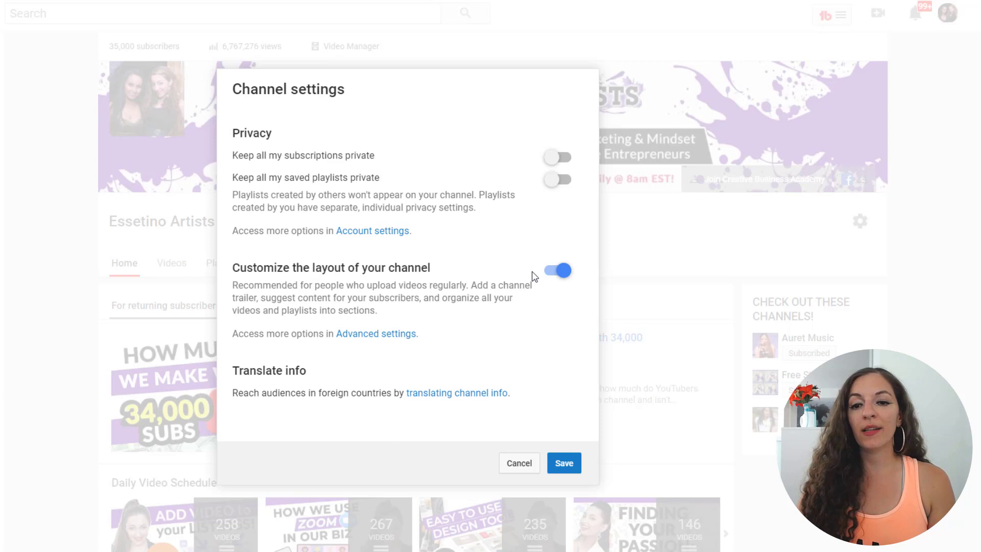
click(560, 272)
click(560, 272)
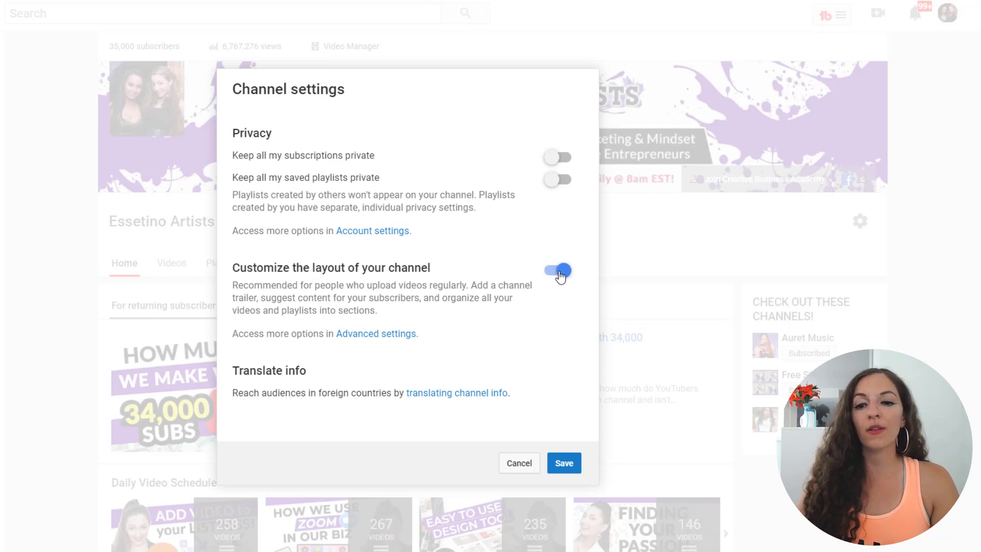
click(569, 472)
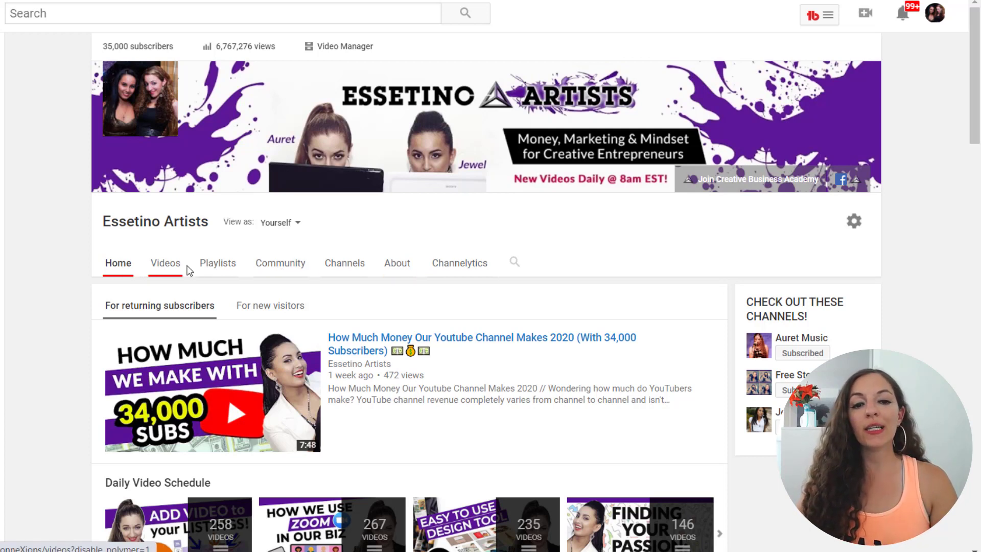
Open the About tab's channel description for editing, leaving its publishing-schedule text unchanged
click(398, 271)
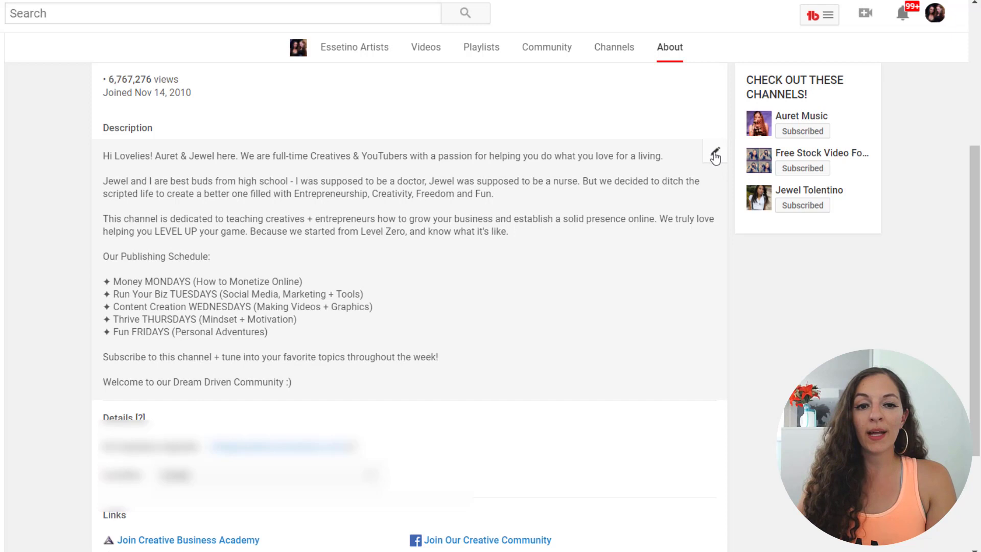
click(715, 156)
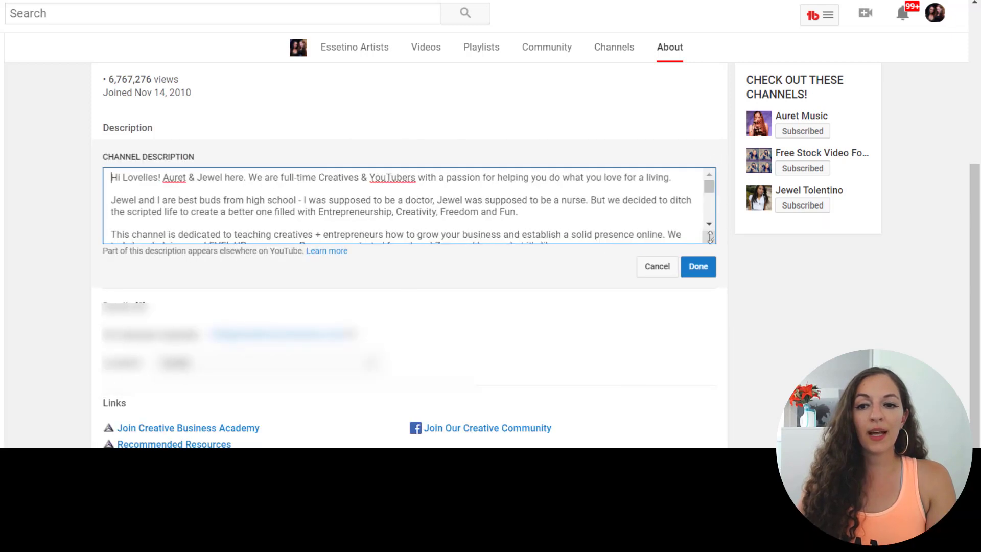
drag(710, 237, 710, 369)
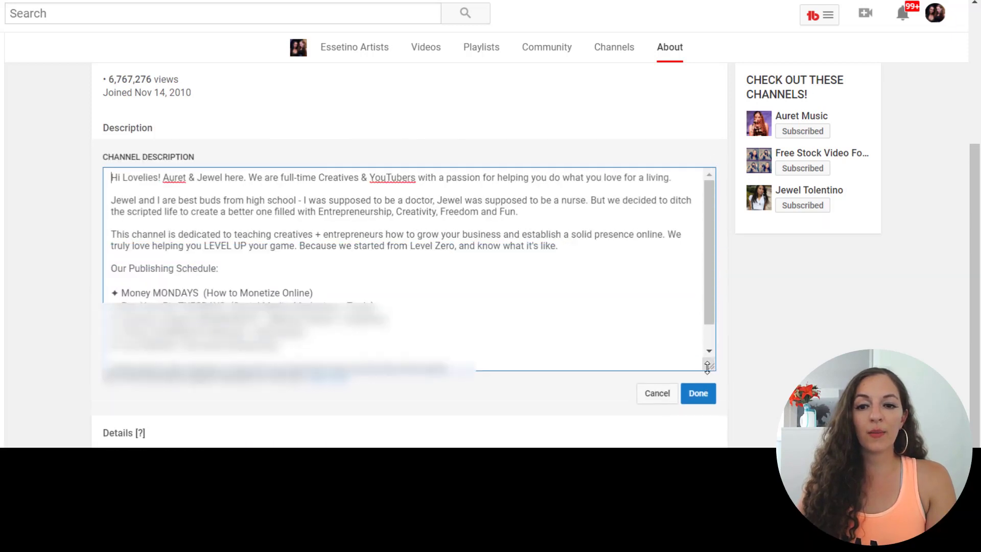
click(236, 282)
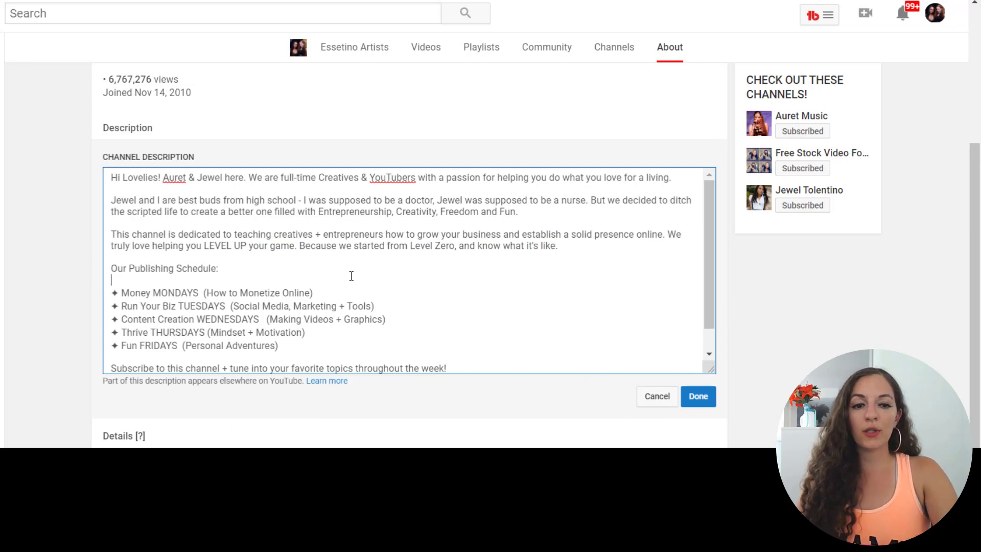
text(g)
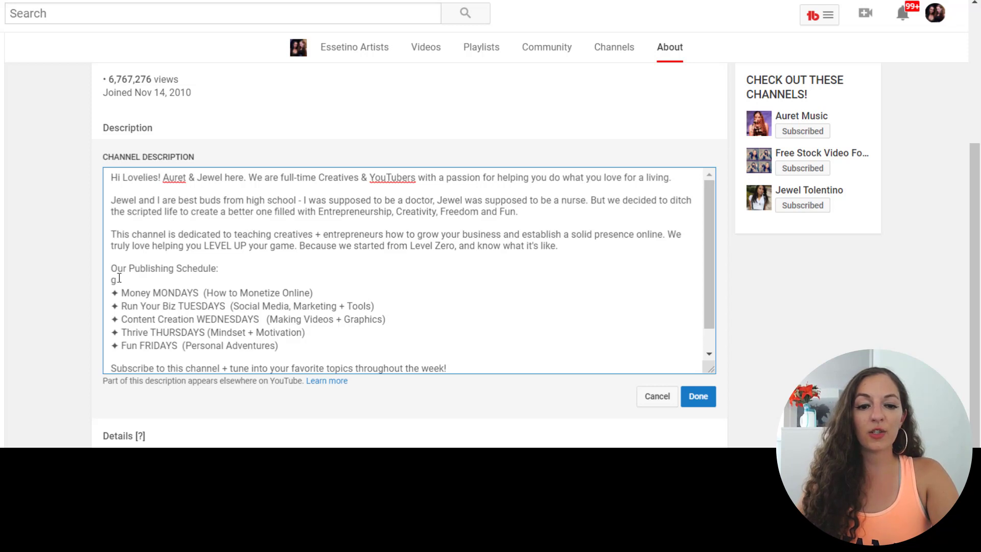
key(BackSpace)
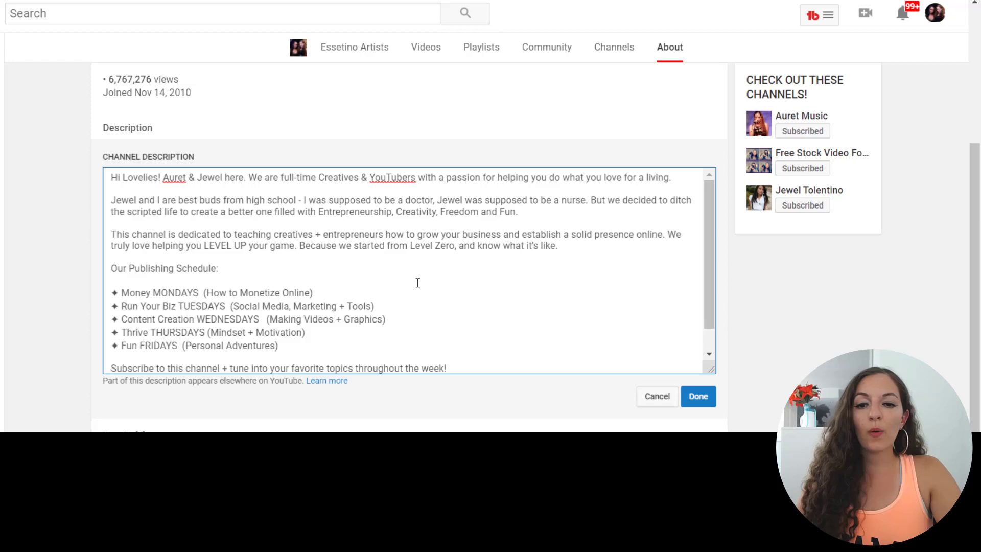
Discard the description edits and open the custom links editor on the About page
click(649, 401)
scroll(633, 377, down, 2)
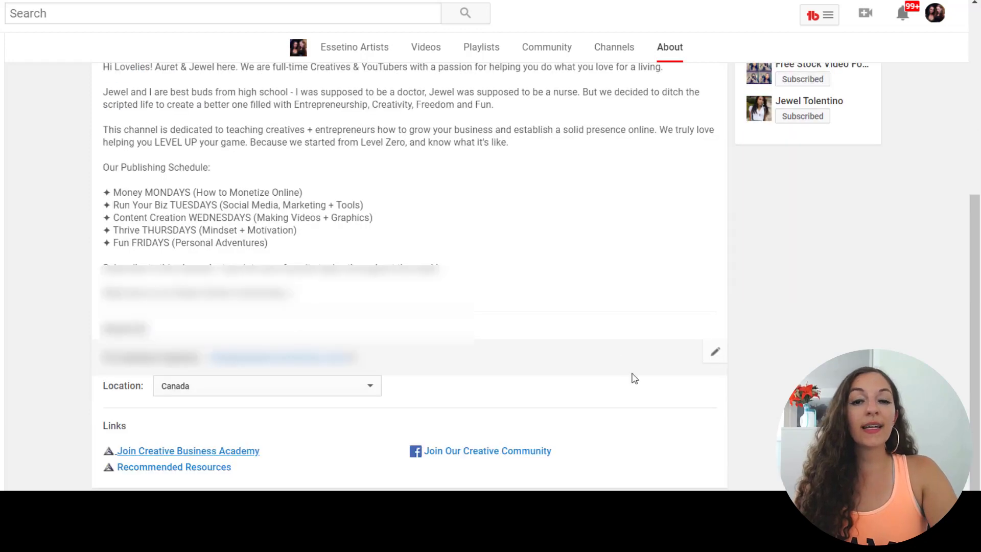
scroll(580, 379, down, 2)
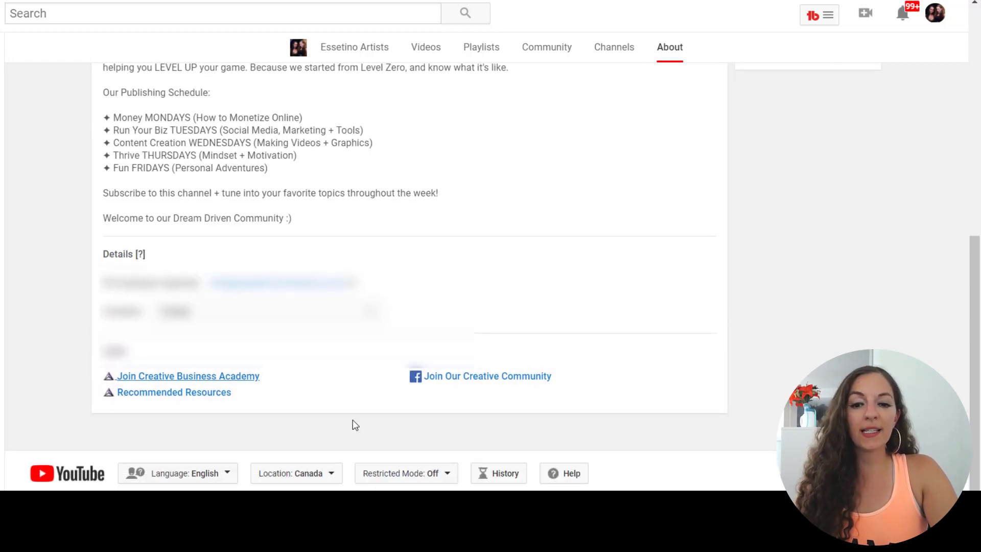
mouse_move(615, 394)
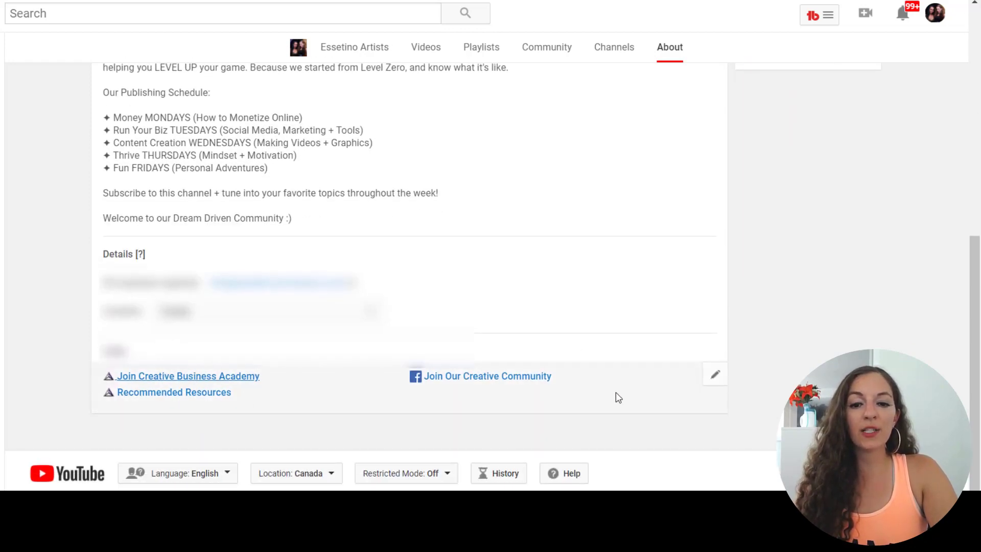
click(716, 378)
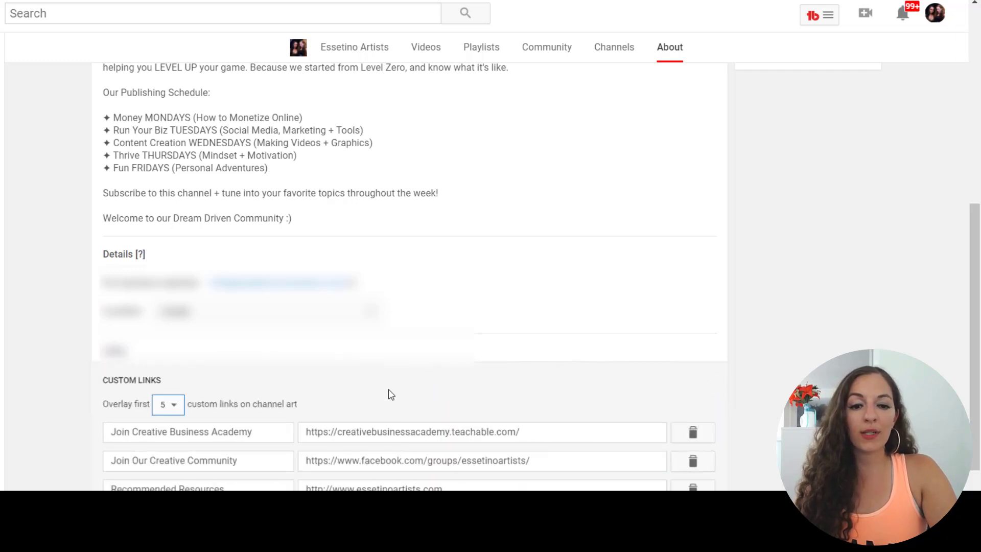
Keep the number of links overlaid on the channel art at 5
scroll(352, 392, down, 3)
click(168, 244)
click(168, 243)
click(168, 244)
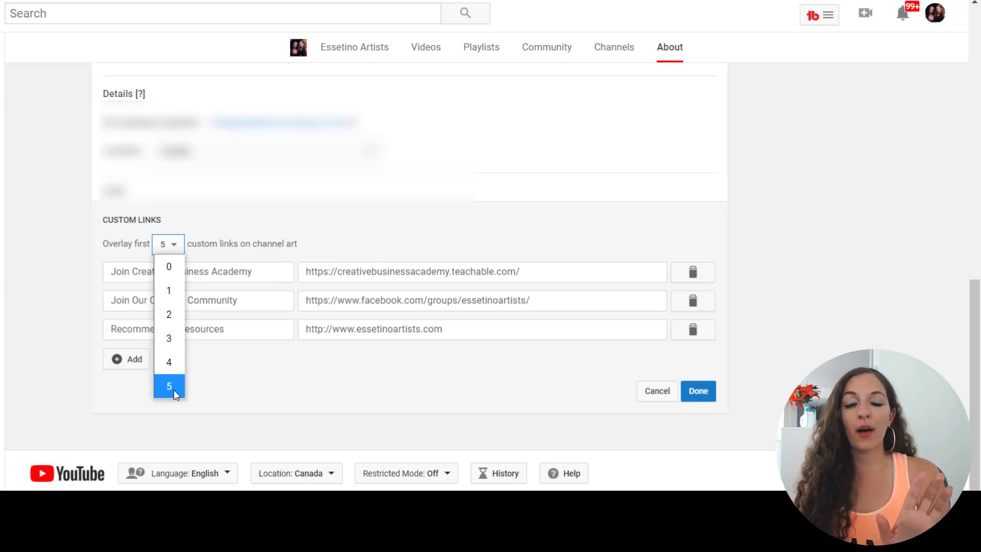
click(391, 238)
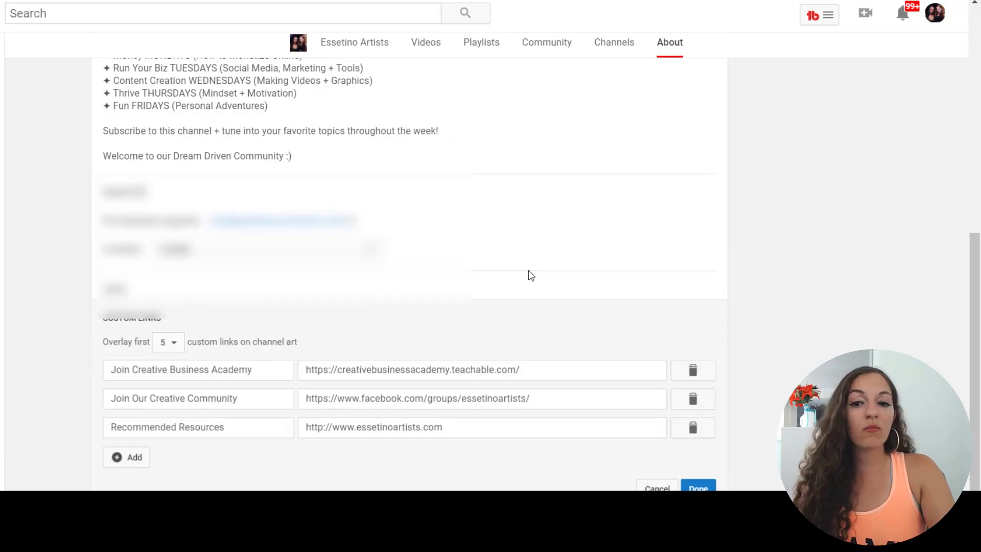
Add a new custom link titled 'Follow me on Twitter'
click(134, 463)
click(156, 426)
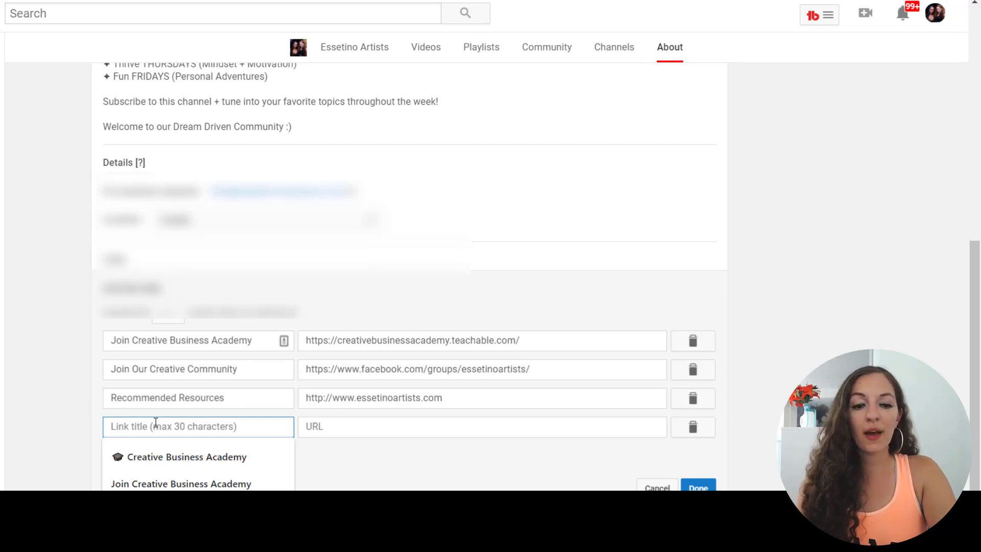
text(Follow m)
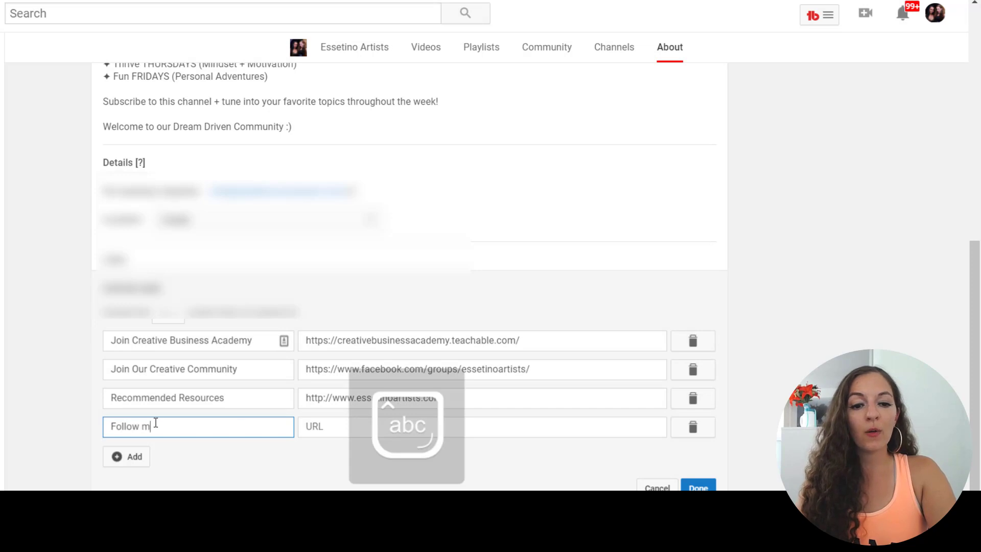
text(e on Tit)
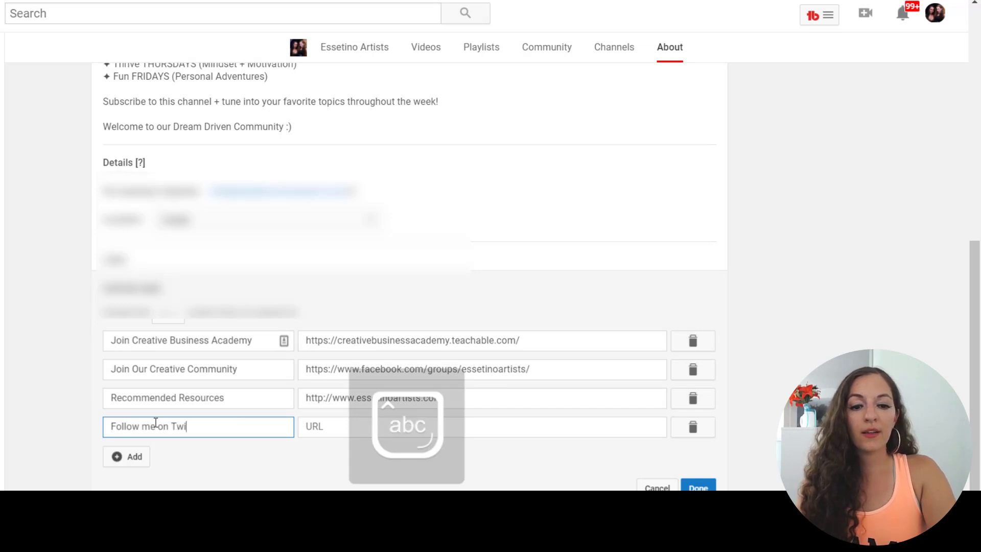
text(er)
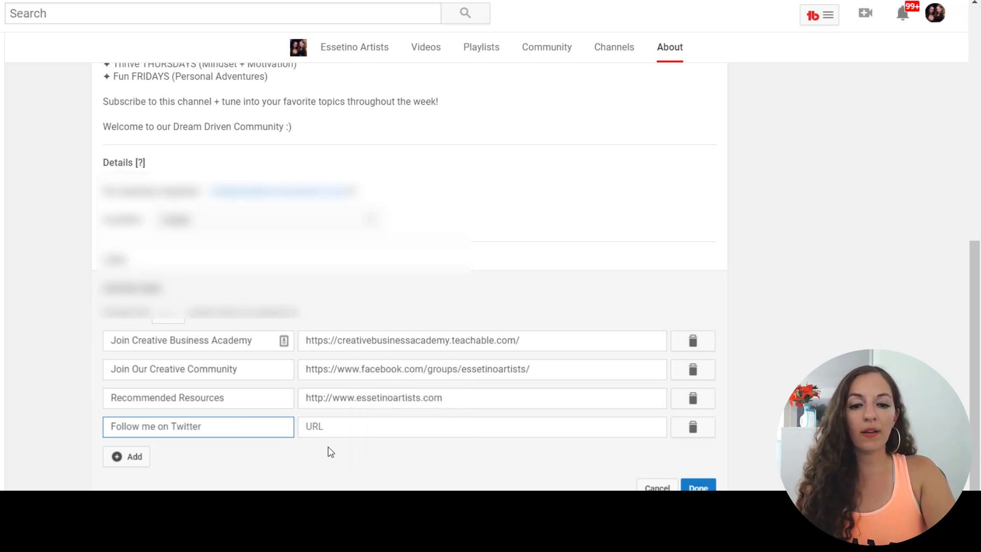
click(332, 427)
text(http)
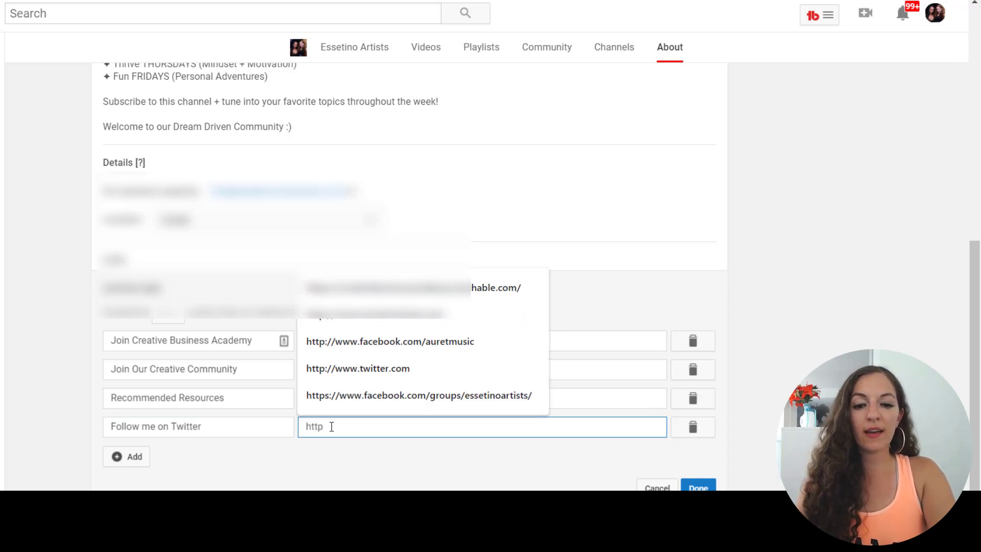
text(://ww.)
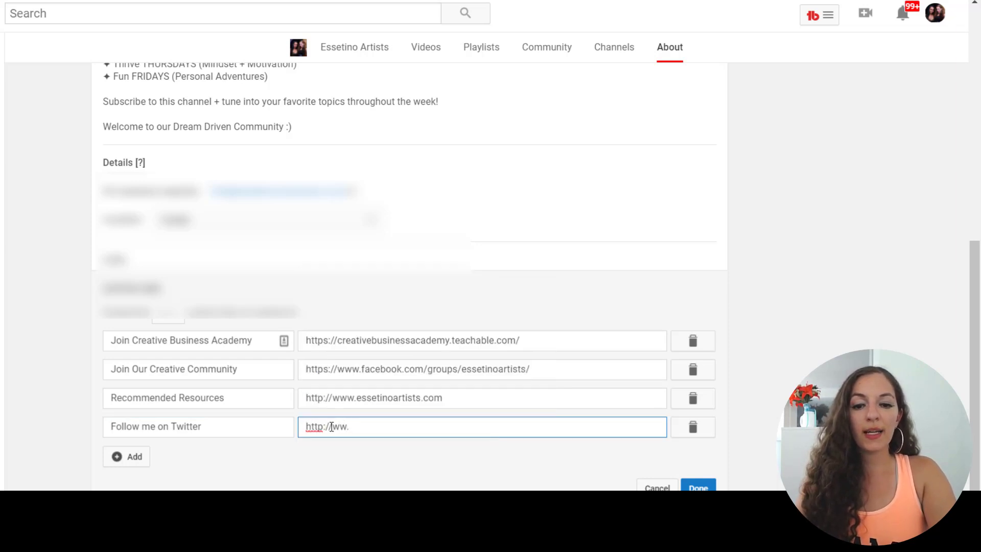
key(BackSpace)
text(w.)
key(BackSpace)
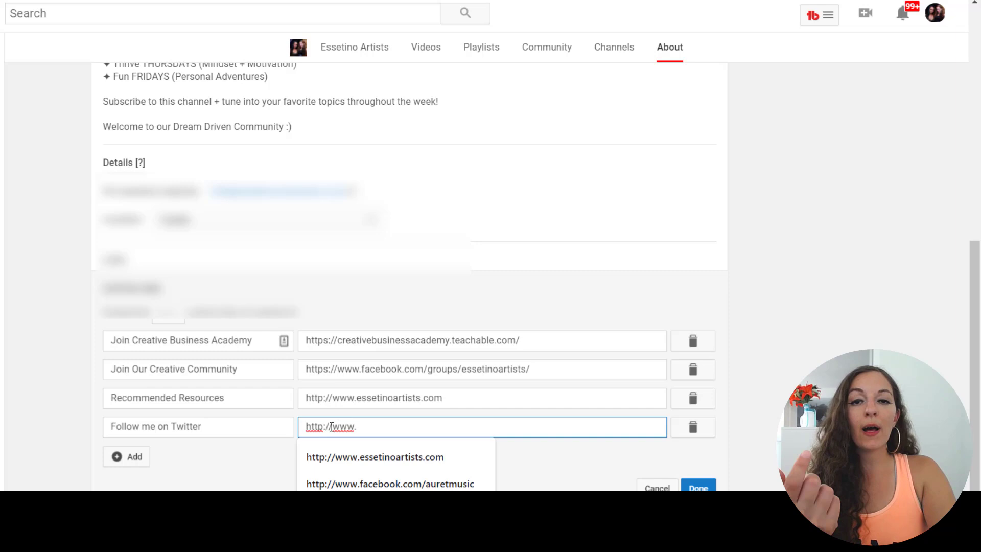
text(twitt)
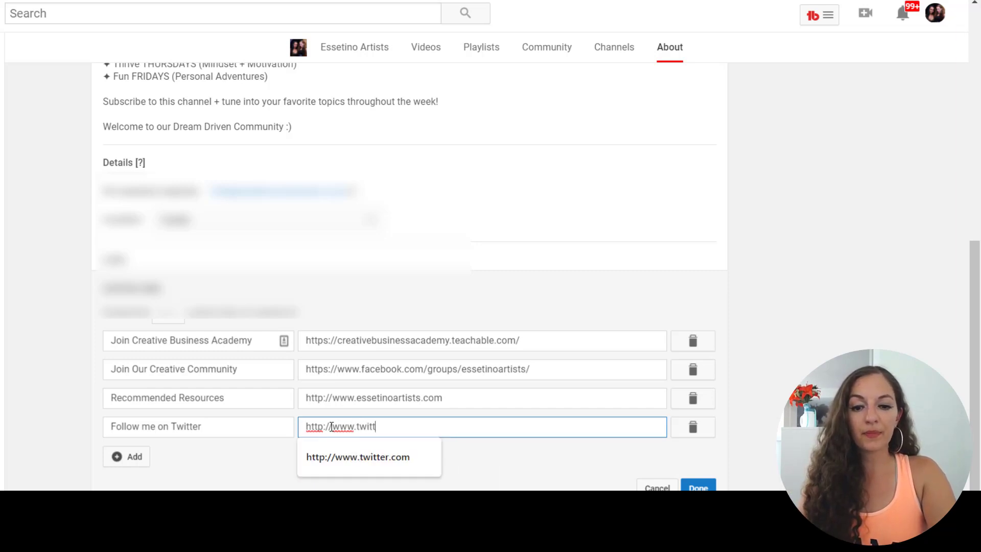
text(er.com)
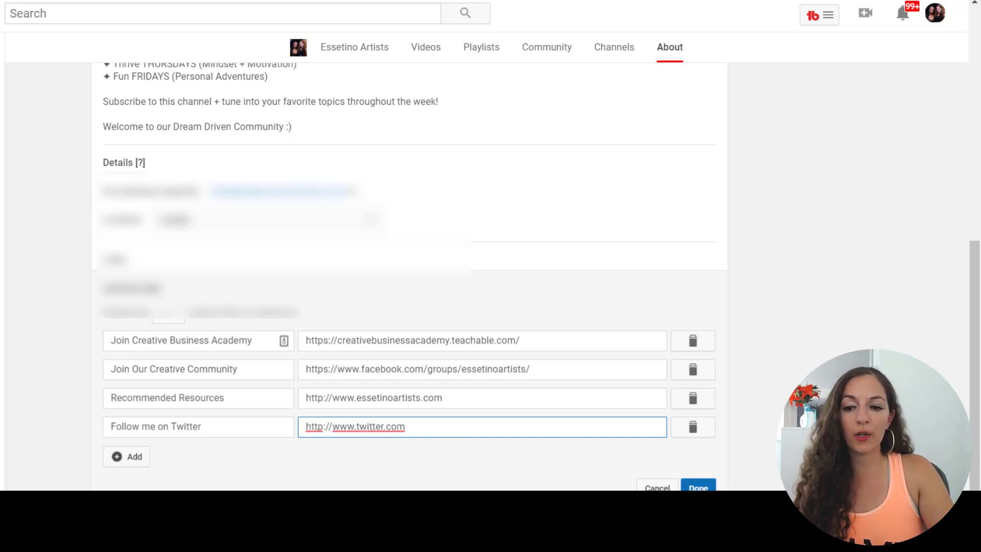
click(699, 486)
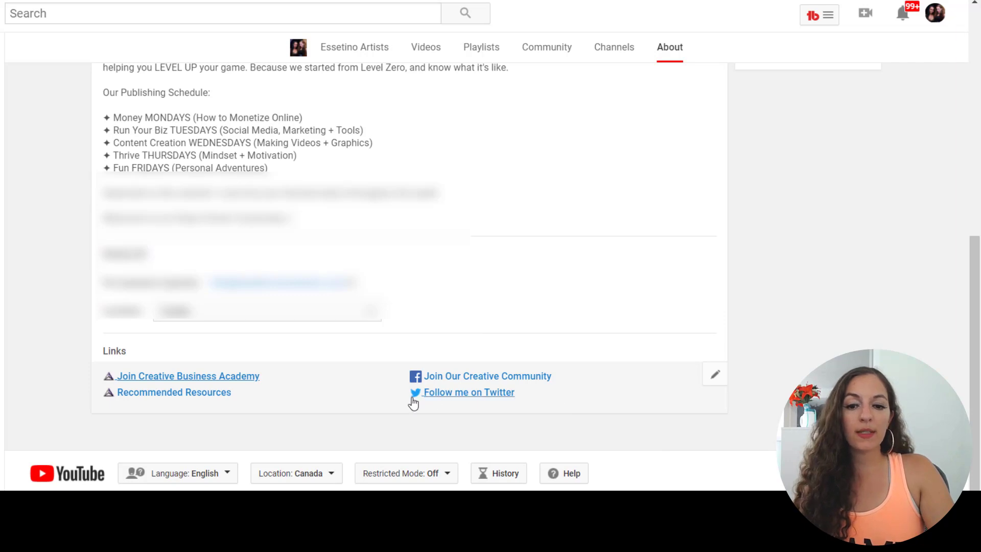
scroll(735, 348, up, 8)
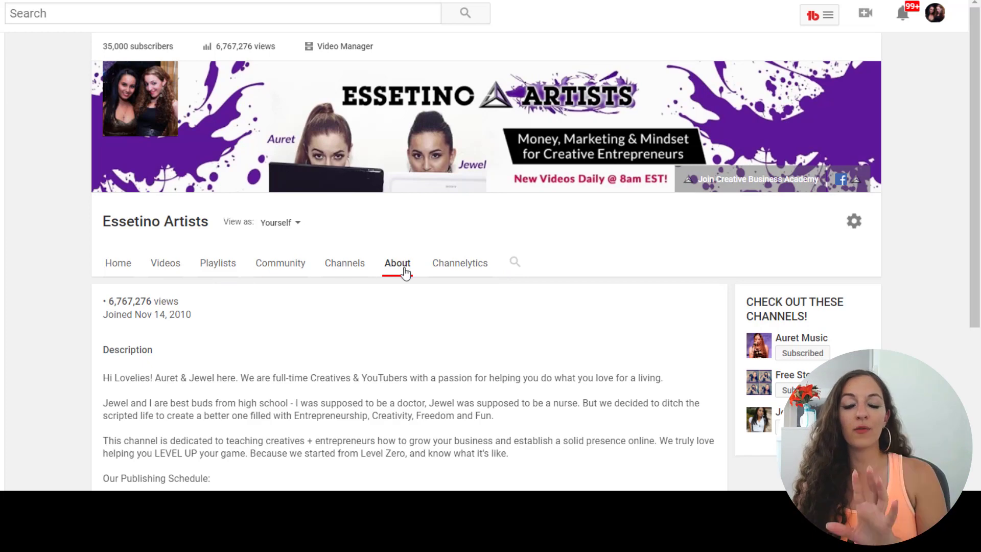
scroll(420, 335, down, 2)
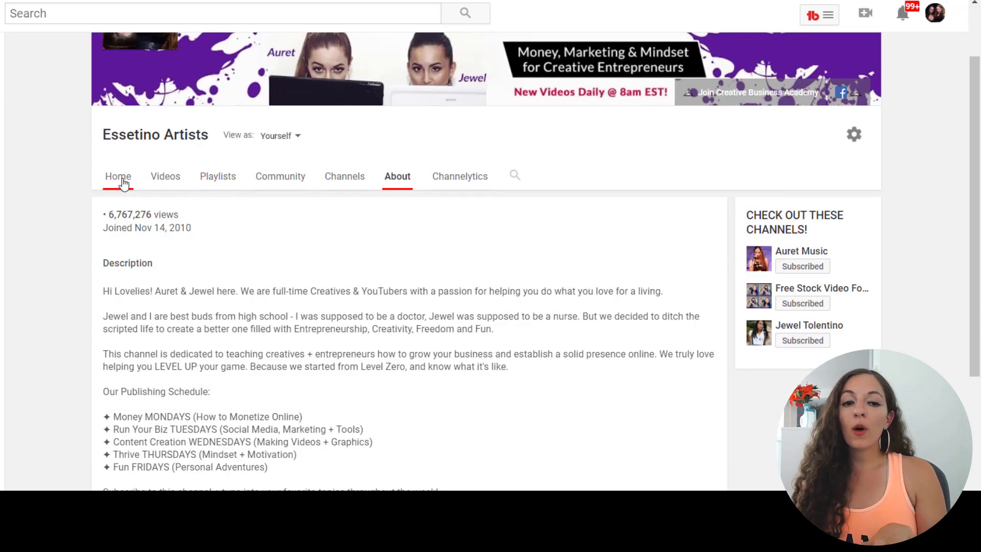
Go to the Home tab and review its shelves from Popular uploads to Essetino Community Testimonials
click(123, 183)
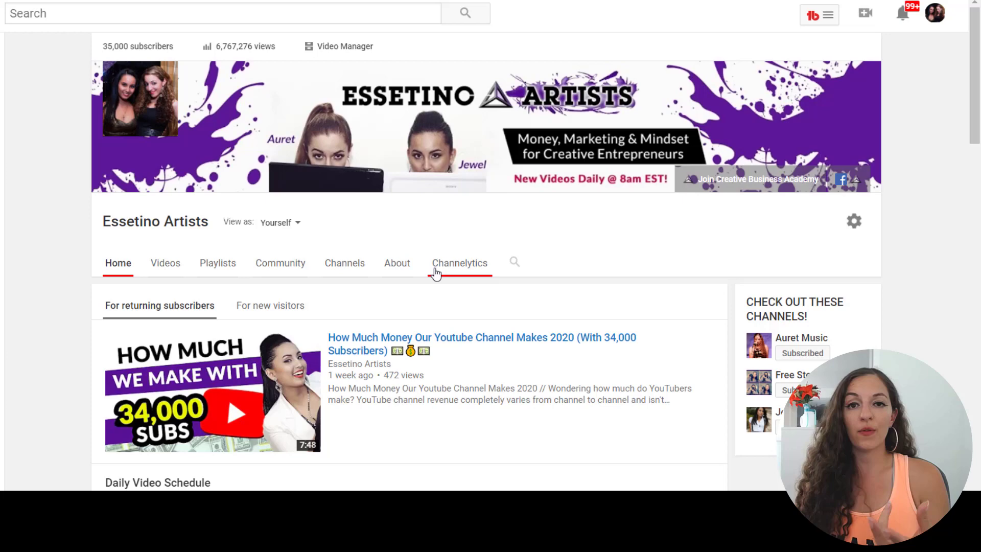
scroll(435, 273, down, 6)
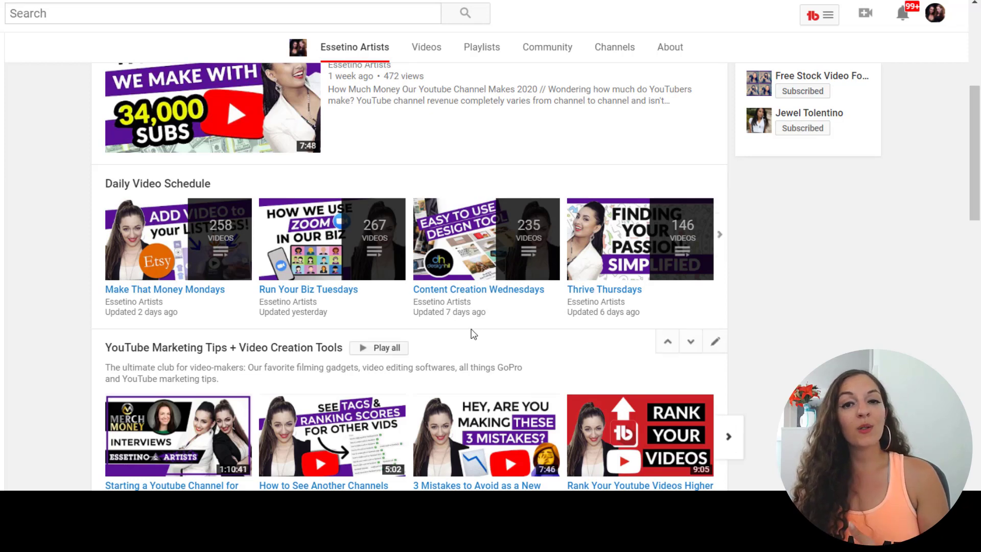
scroll(473, 335, down, 2)
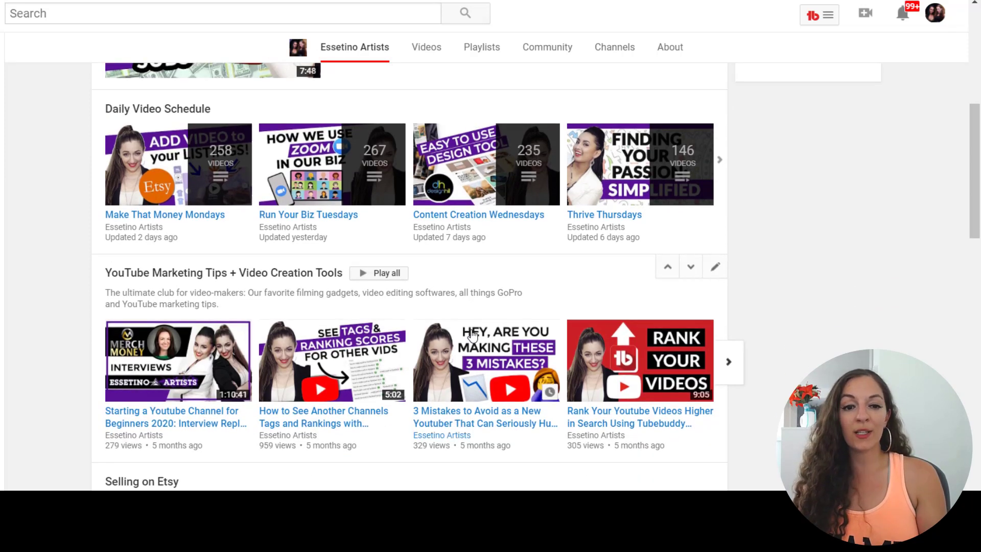
scroll(165, 203, down, 1)
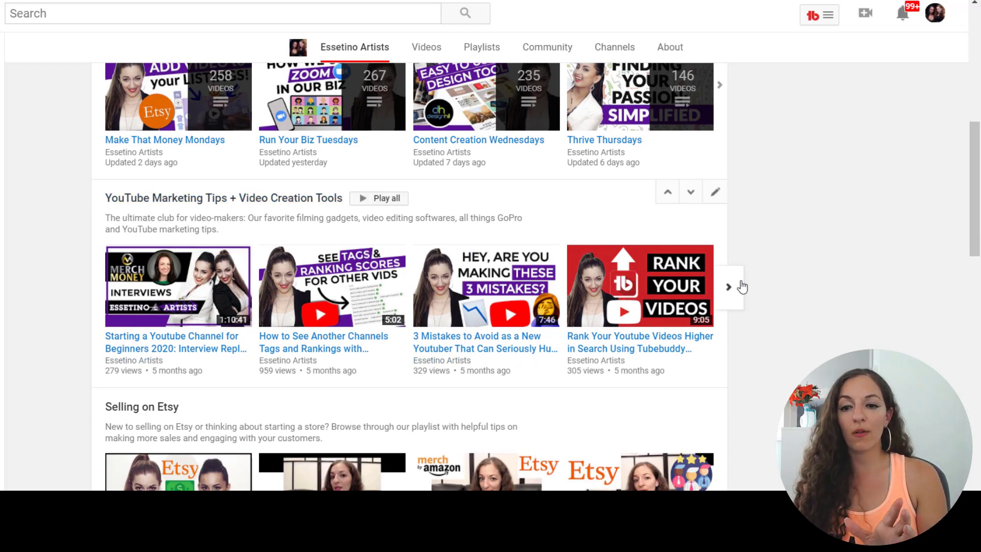
scroll(742, 288, down, 4)
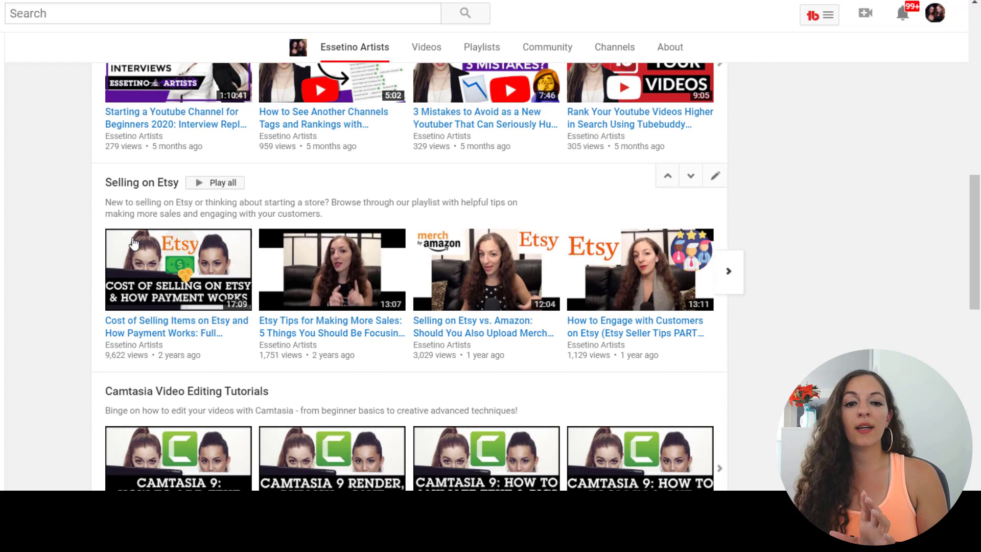
scroll(358, 288, down, 1)
scroll(440, 293, up, 1)
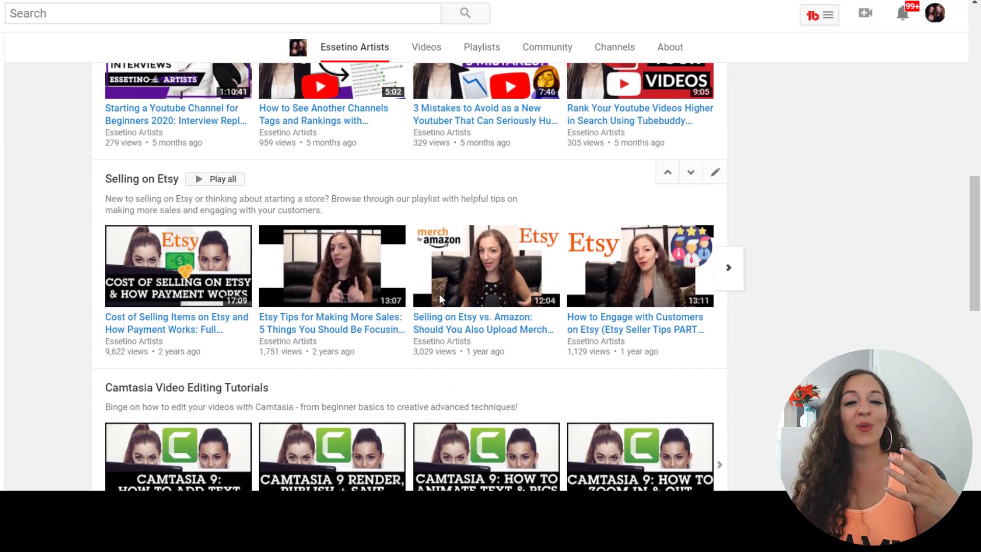
scroll(441, 300, up, 3)
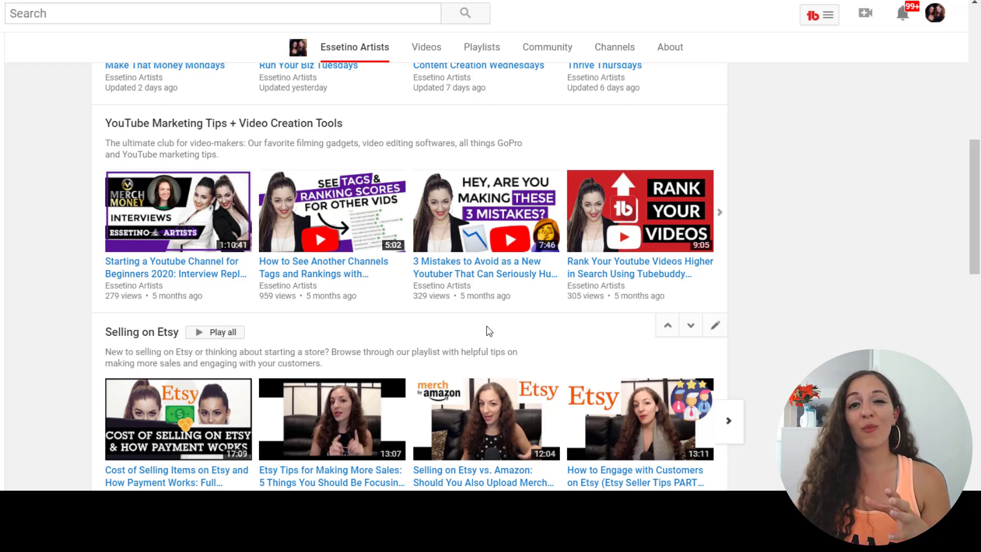
scroll(486, 327, up, 1)
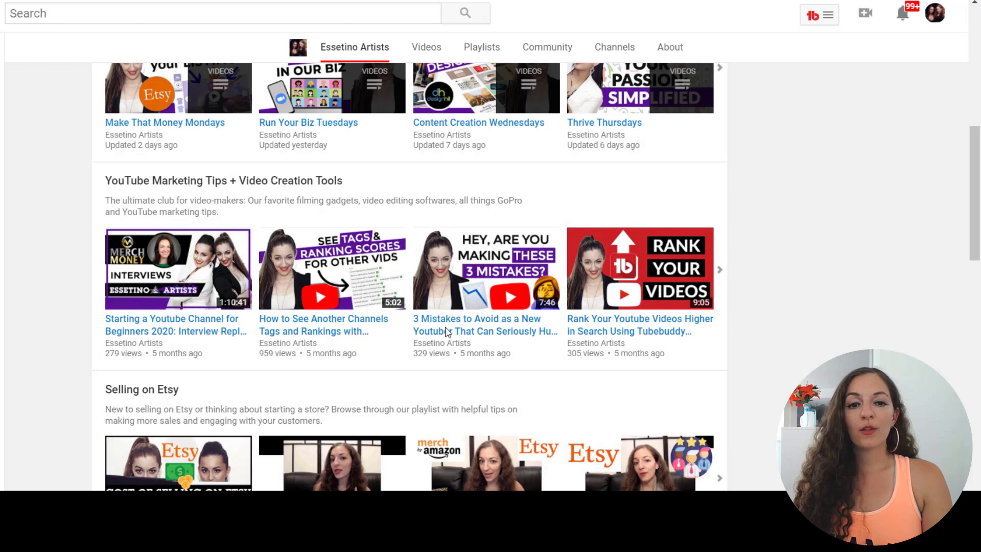
scroll(446, 329, down, 11)
scroll(446, 333, down, 10)
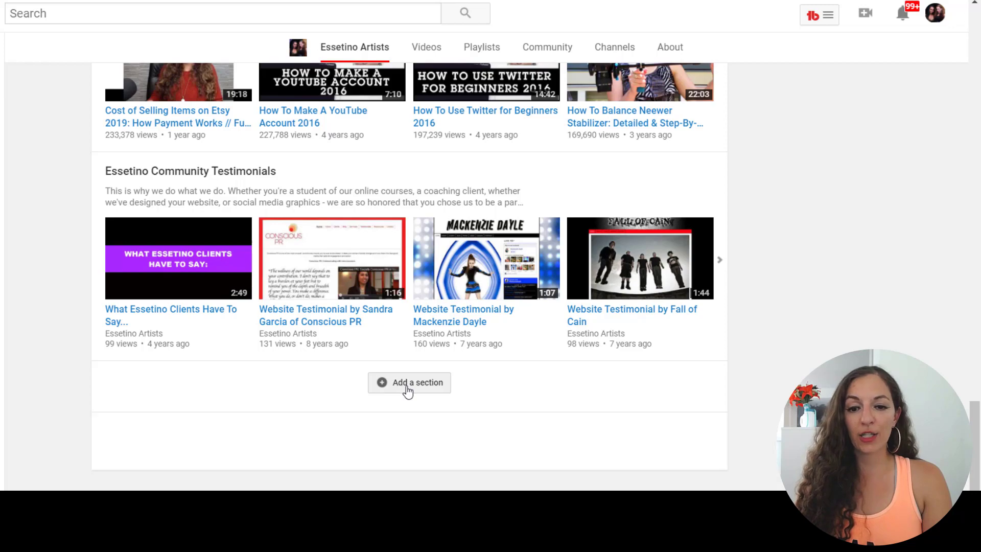
Add a new section at the bottom of the Home tab and list its content types
click(408, 390)
scroll(511, 358, up, 15)
scroll(446, 343, up, 3)
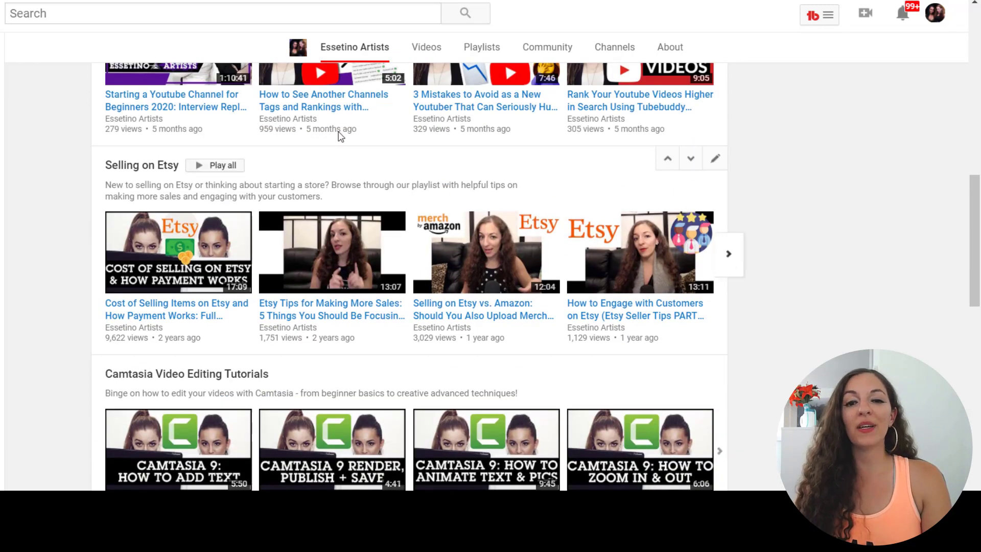
scroll(420, 176, up, 5)
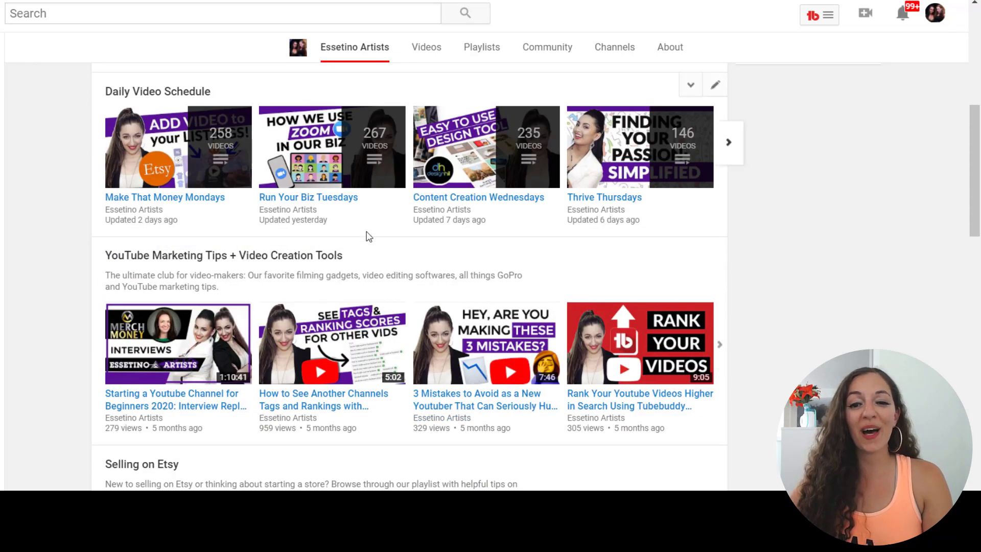
scroll(368, 235, down, 15)
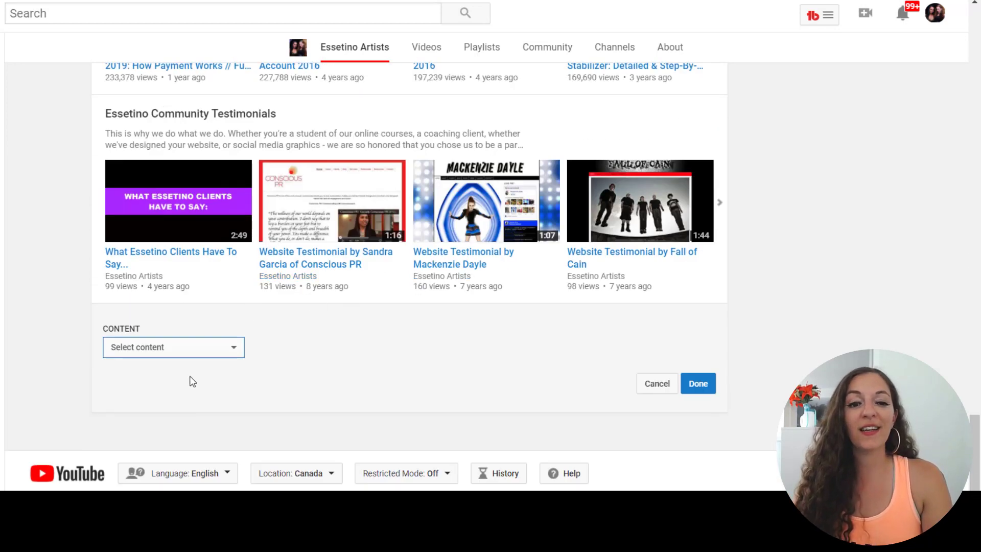
click(190, 353)
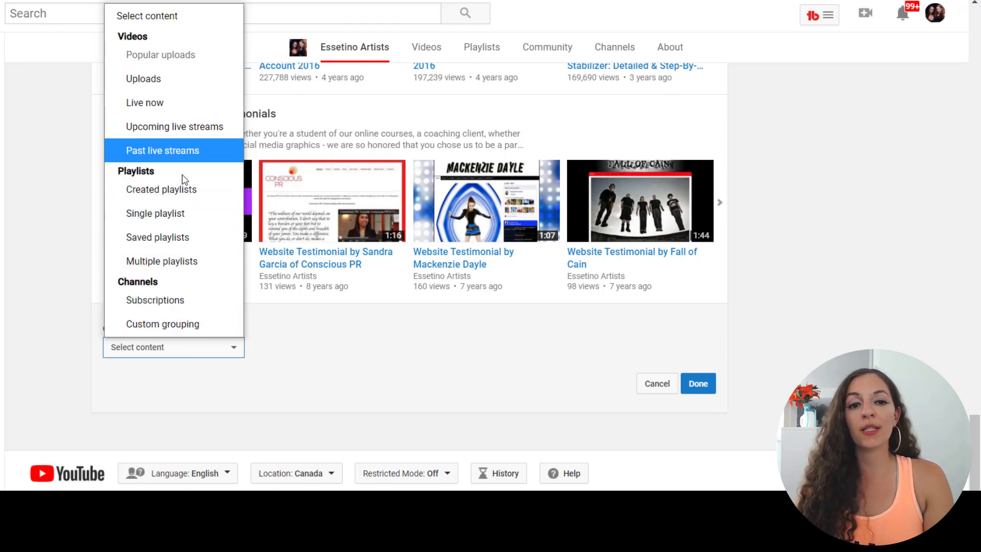
Set the new section to Single playlist featuring Creative Success Stories
click(160, 213)
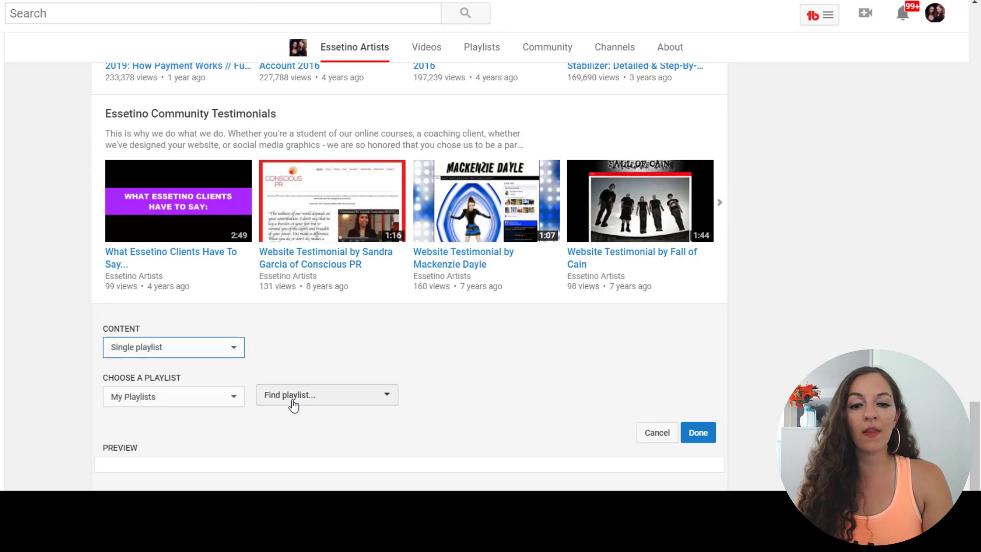
click(321, 403)
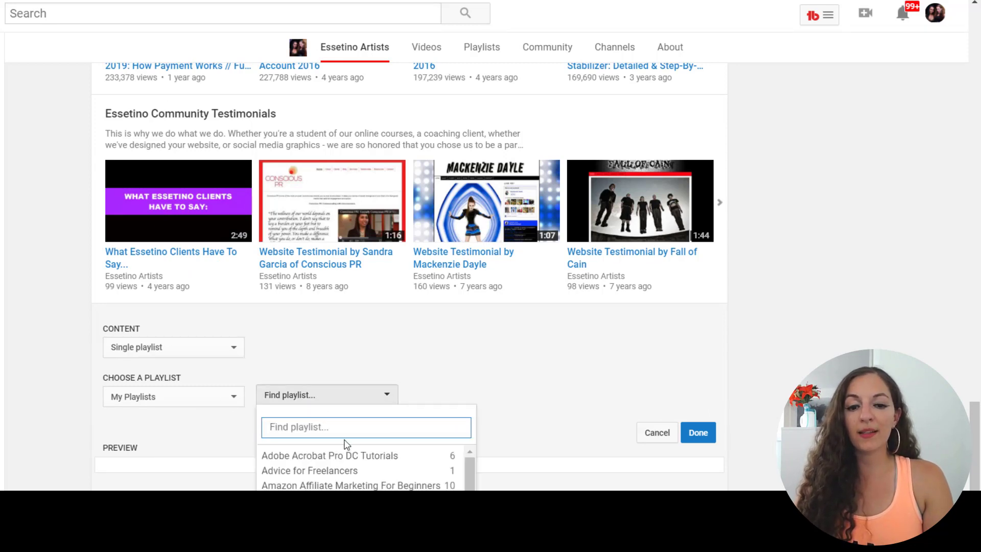
scroll(346, 465, down, 3)
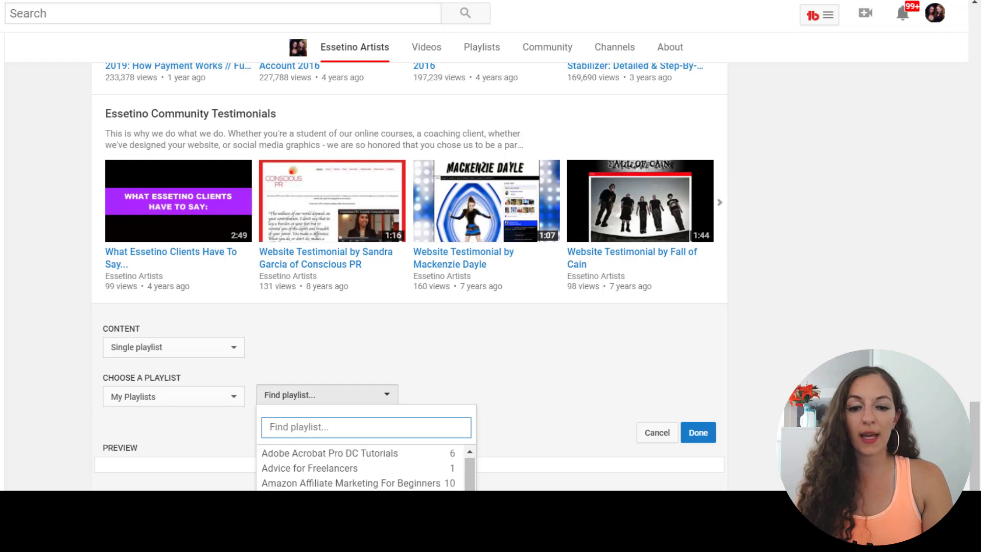
click(313, 470)
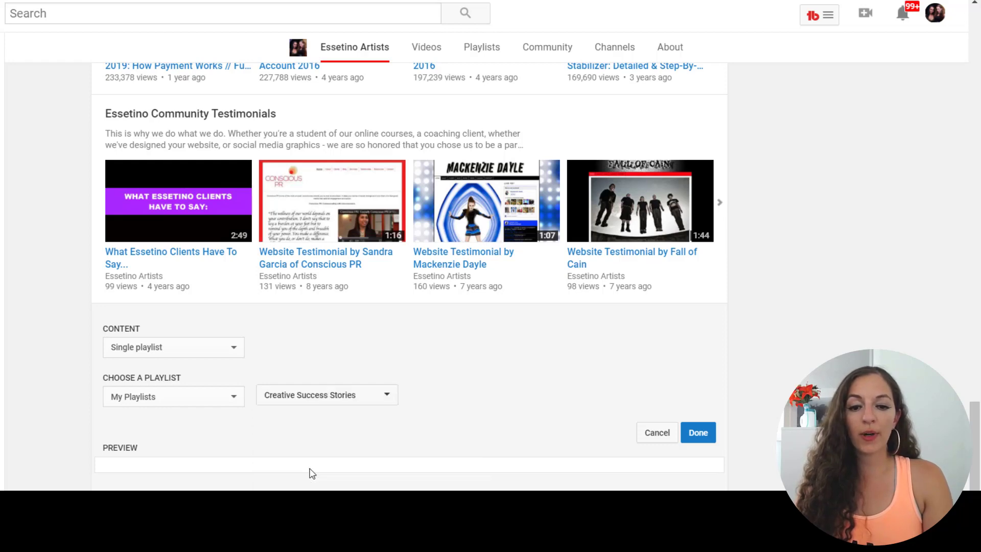
scroll(571, 353, down, 3)
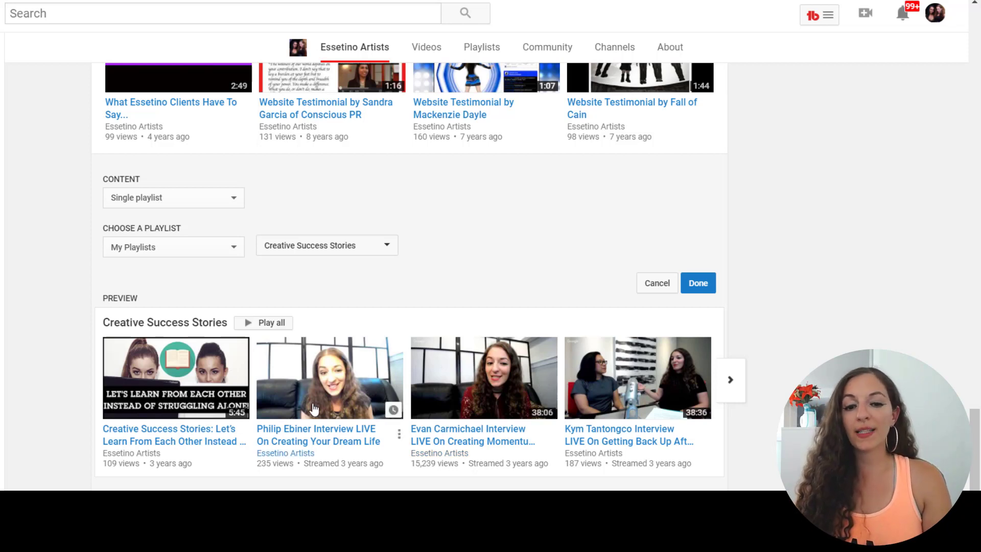
Confirm the Creative Success Stories section with Done and return to the top of the Home tab
click(698, 284)
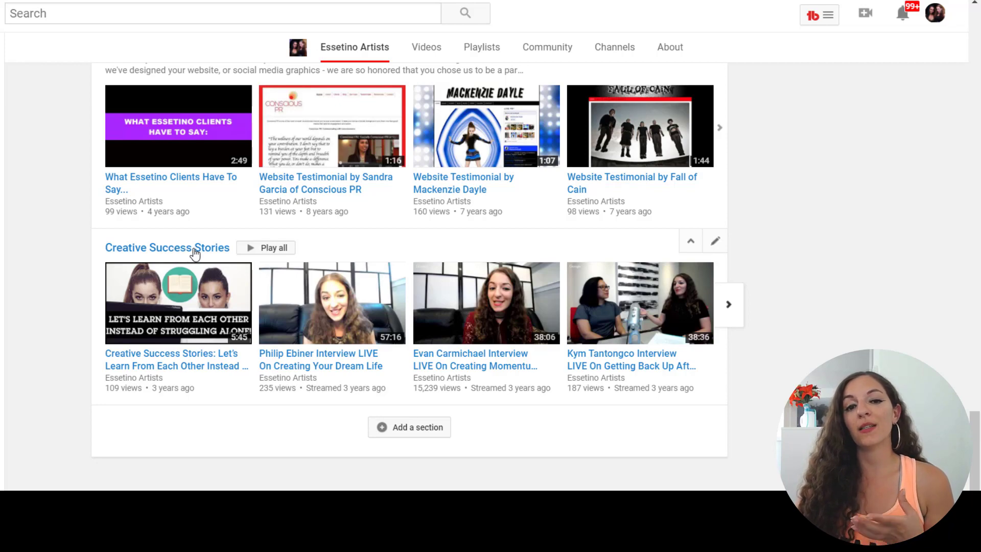
scroll(196, 253, up, 4)
scroll(128, 263, up, 3)
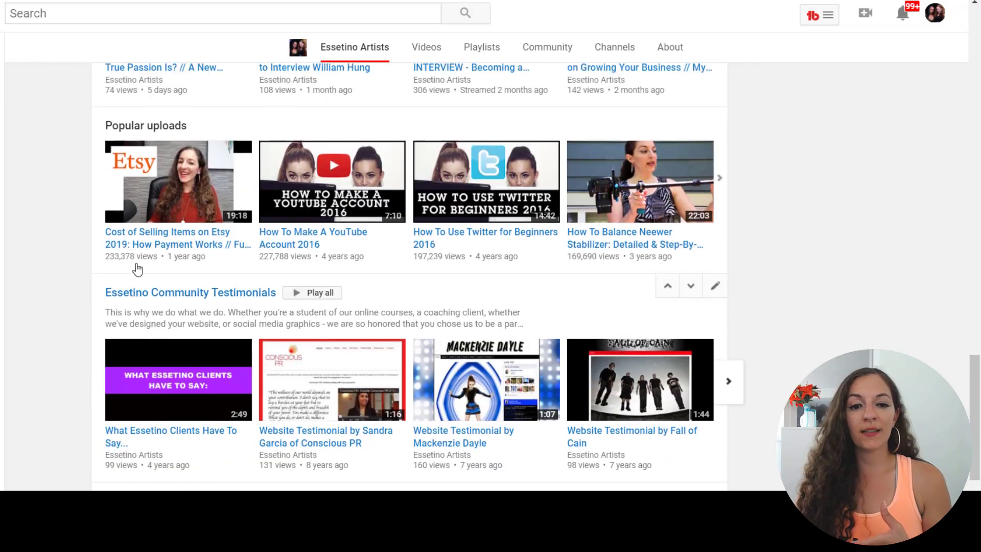
scroll(153, 269, up, 5)
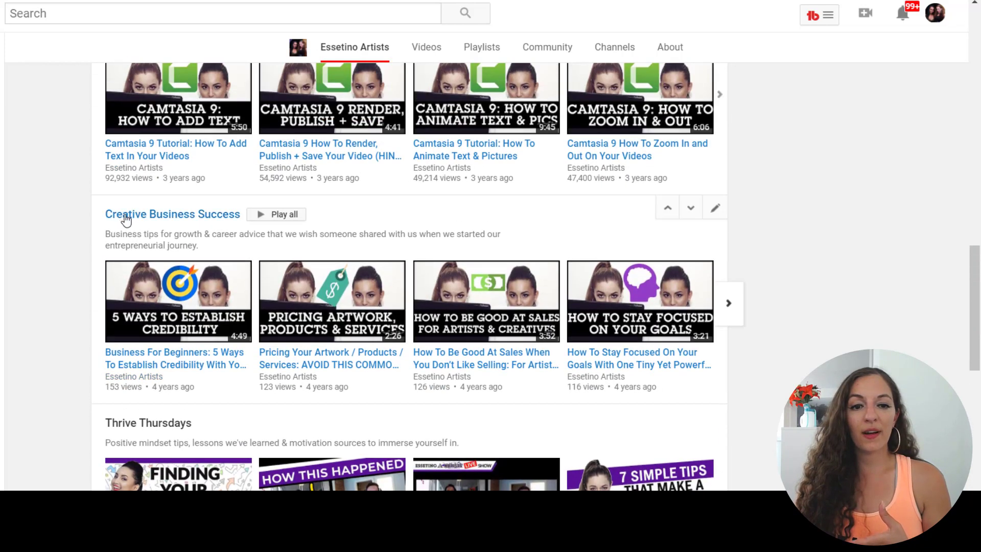
scroll(175, 226, up, 4)
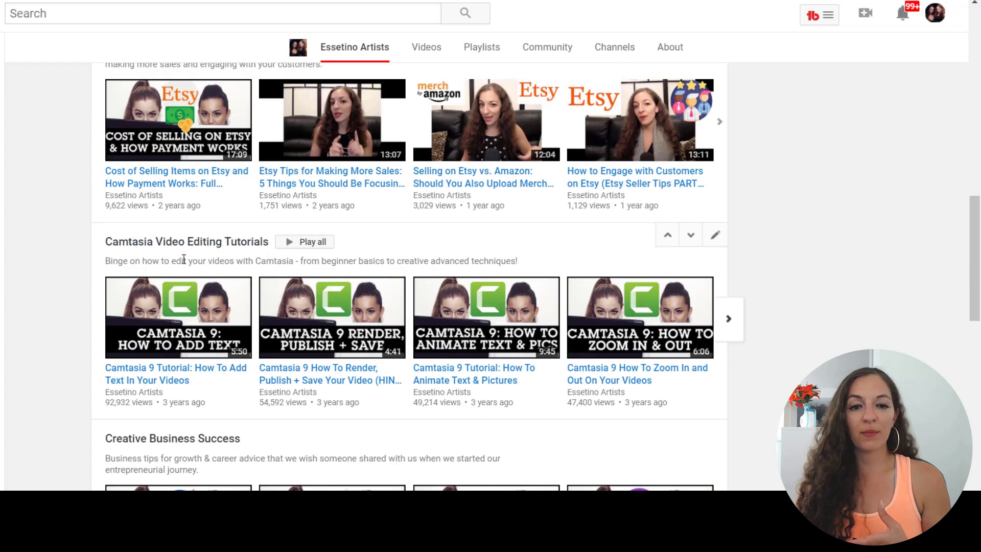